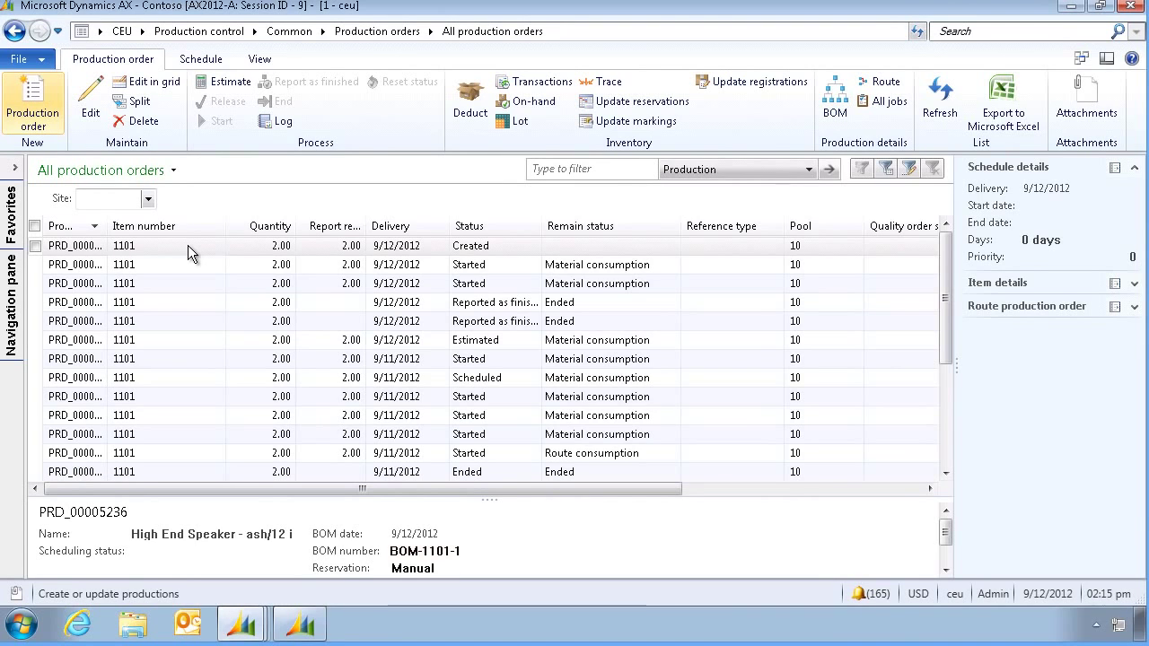
- Review the general BOM details of the Installation Services line (item 1901) for the created production order of item 1101
left_click(188, 245)
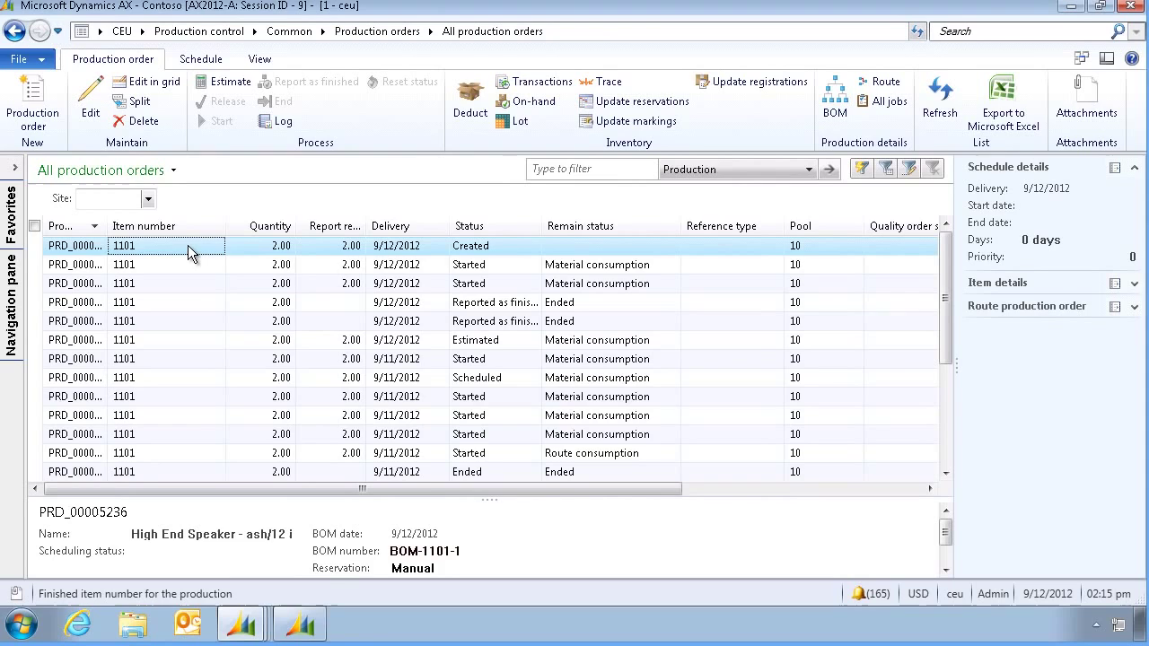
left_click(248, 244)
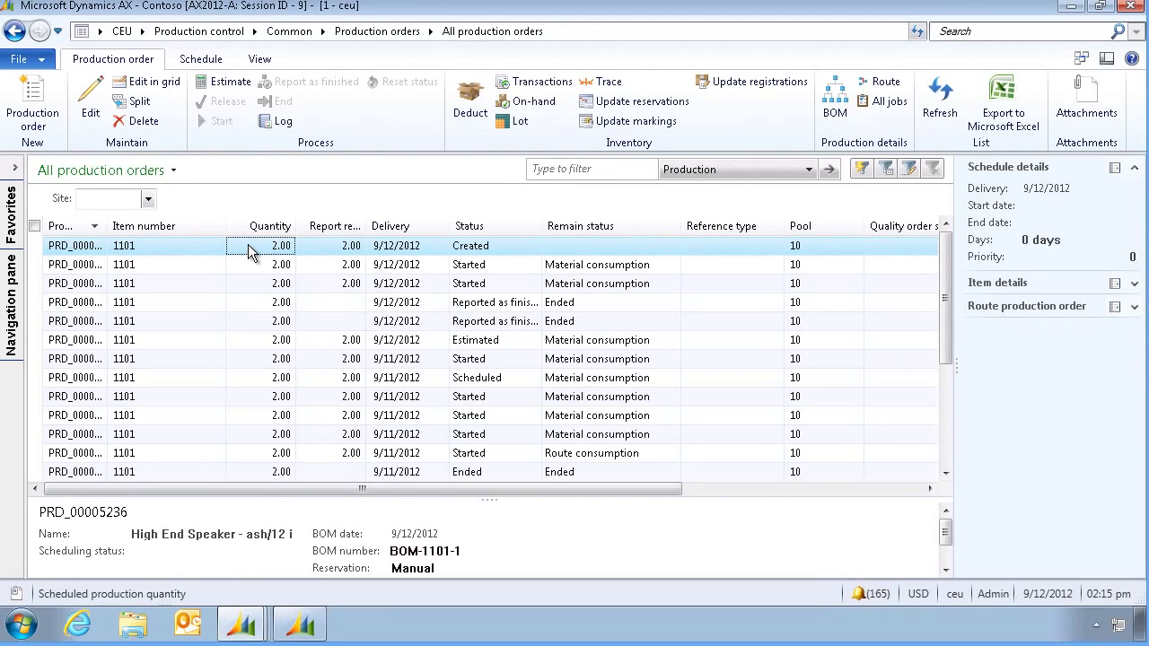
left_click(836, 97)
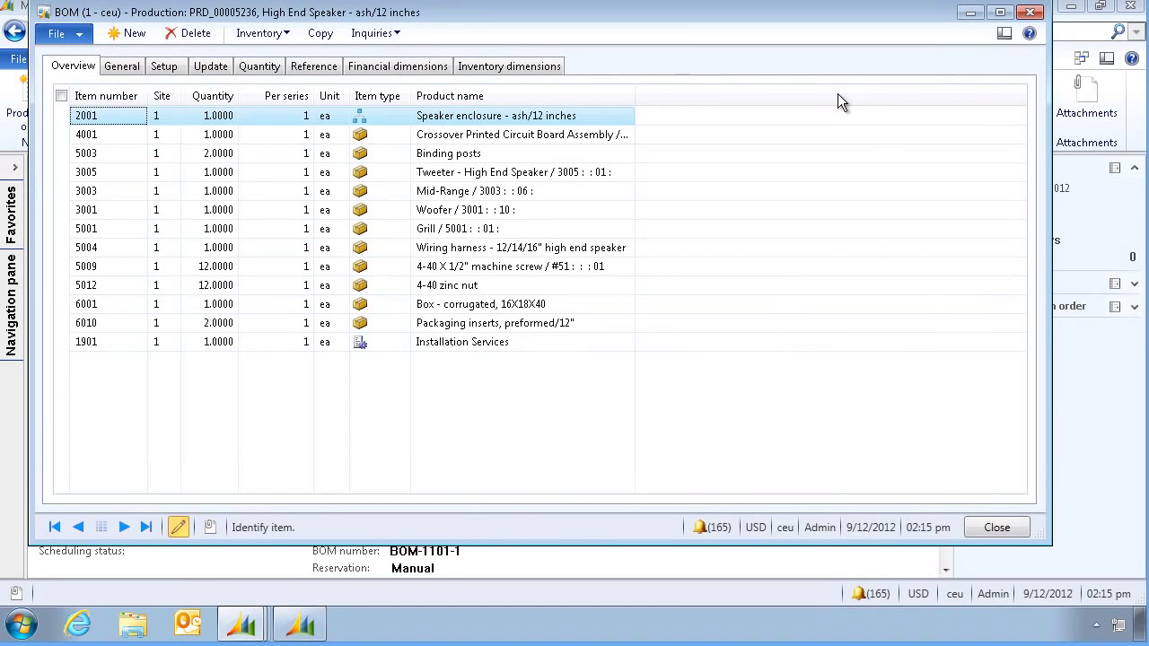
left_click(259, 344)
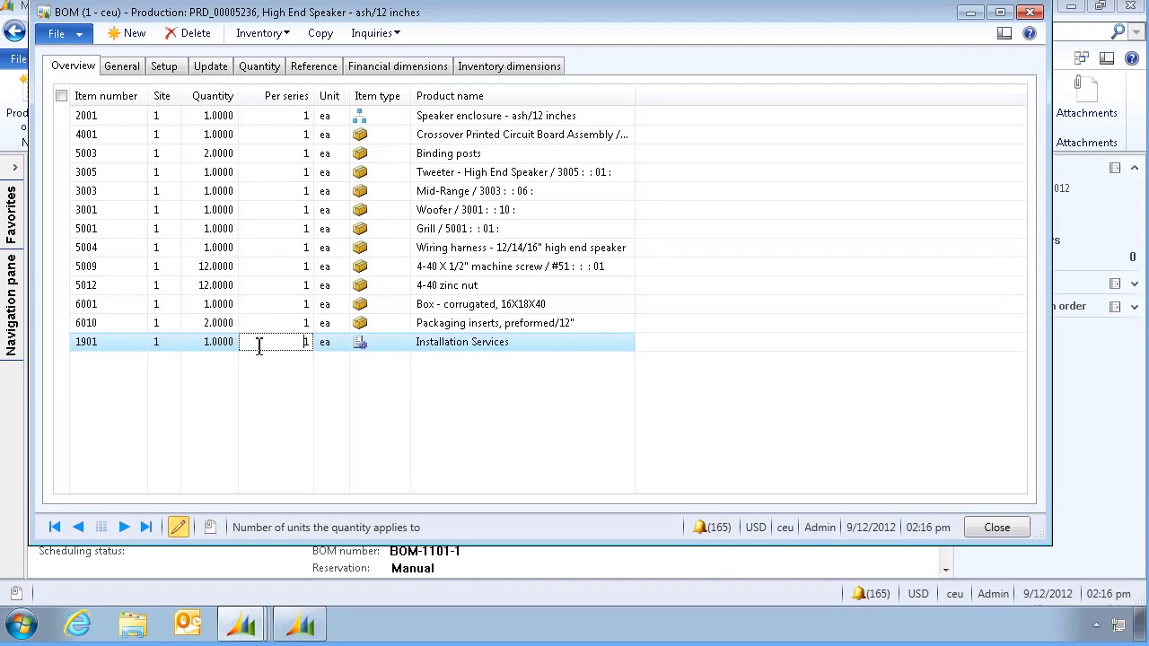
left_click(115, 69)
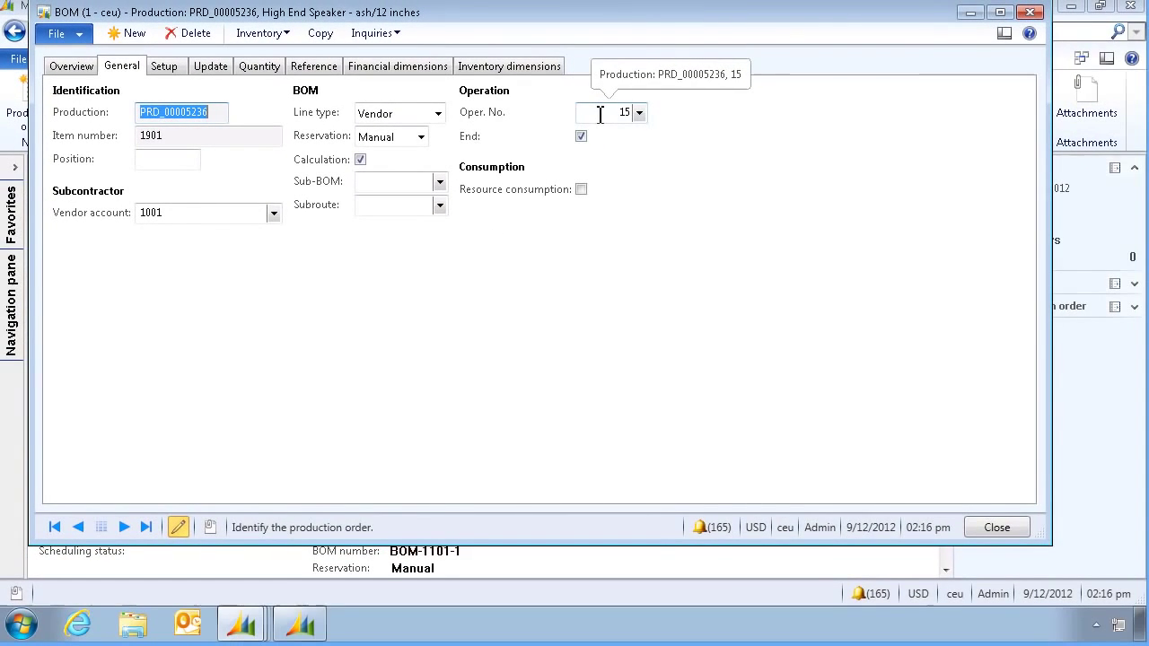
left_click(1008, 527)
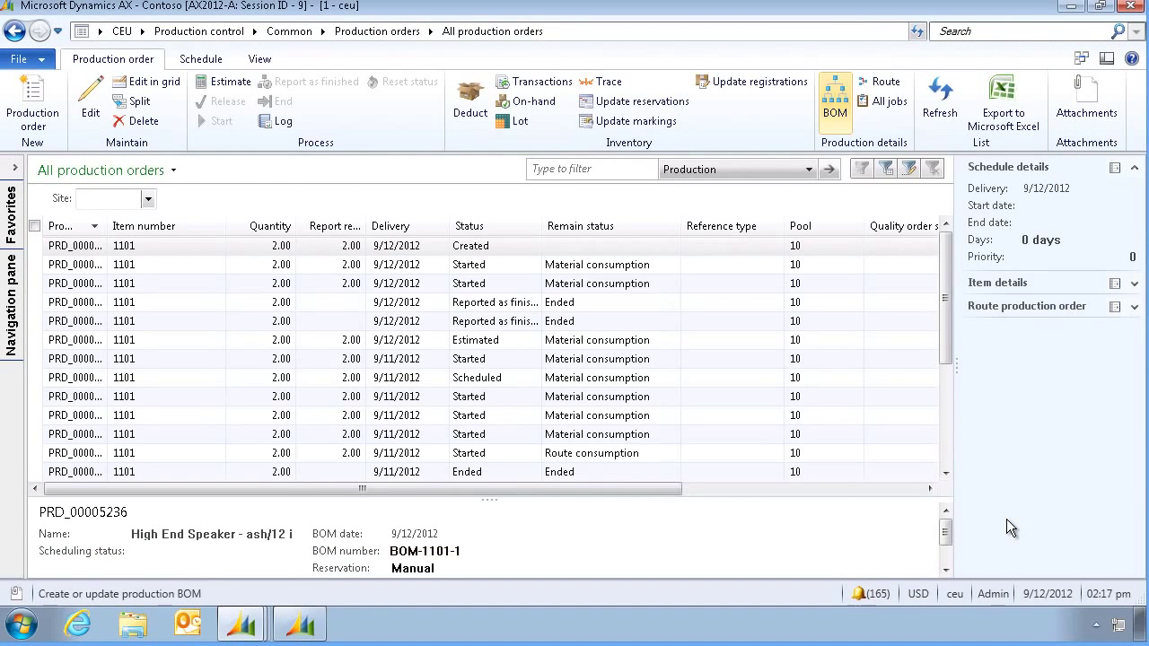
- Review the general settings of the Install operation (15) in the production order's route
left_click(881, 82)
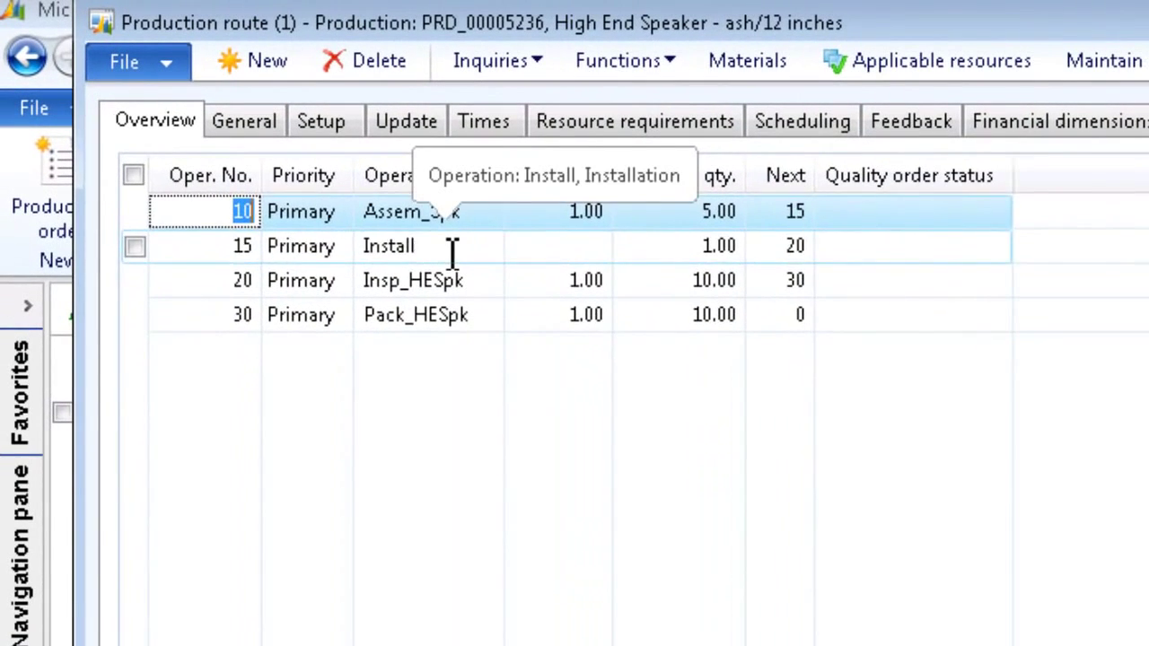
left_click(246, 138)
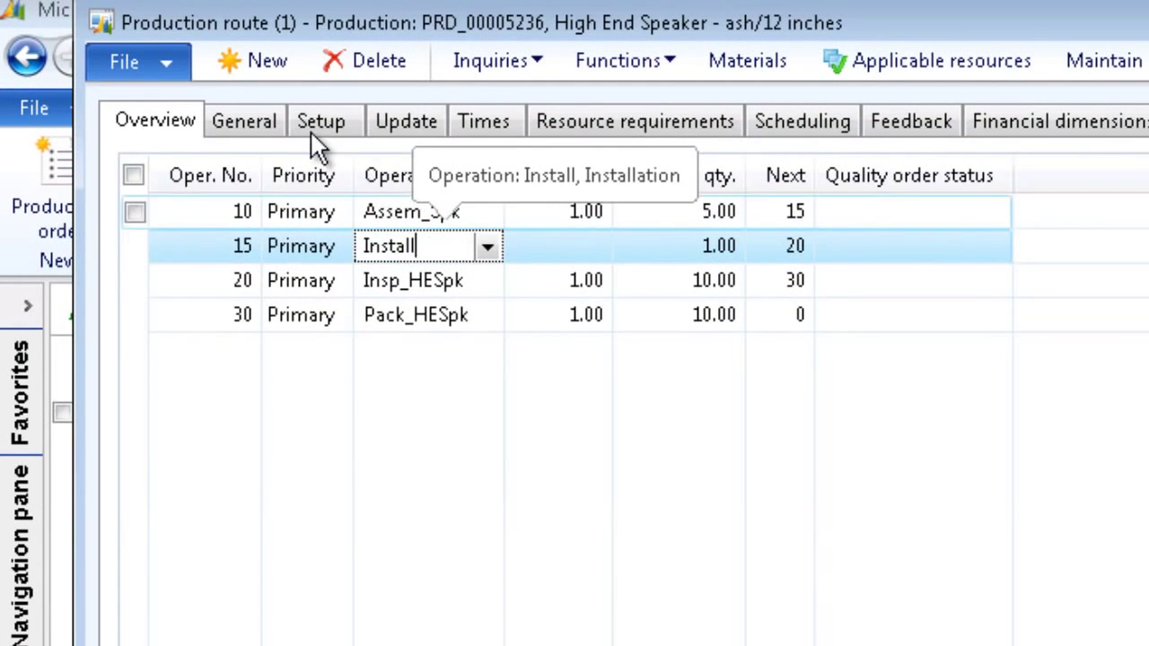
left_click(245, 126)
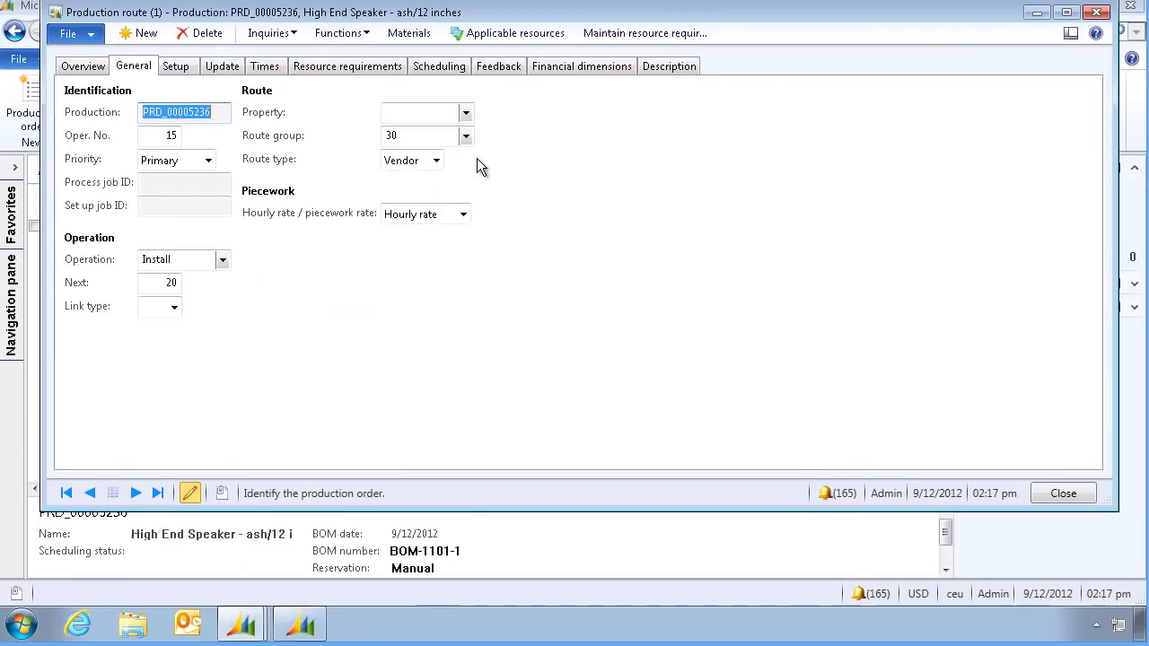
left_click(1064, 494)
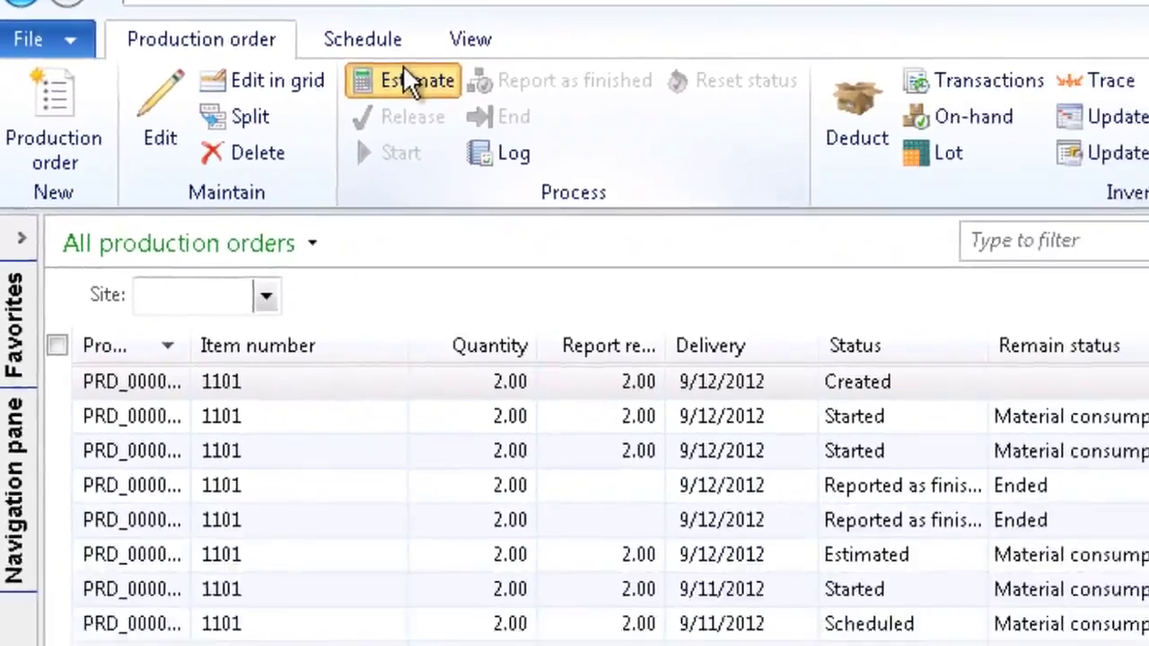
- Estimate the created High End Speaker production order and check the reference details of its BOM lines
left_click(409, 81)
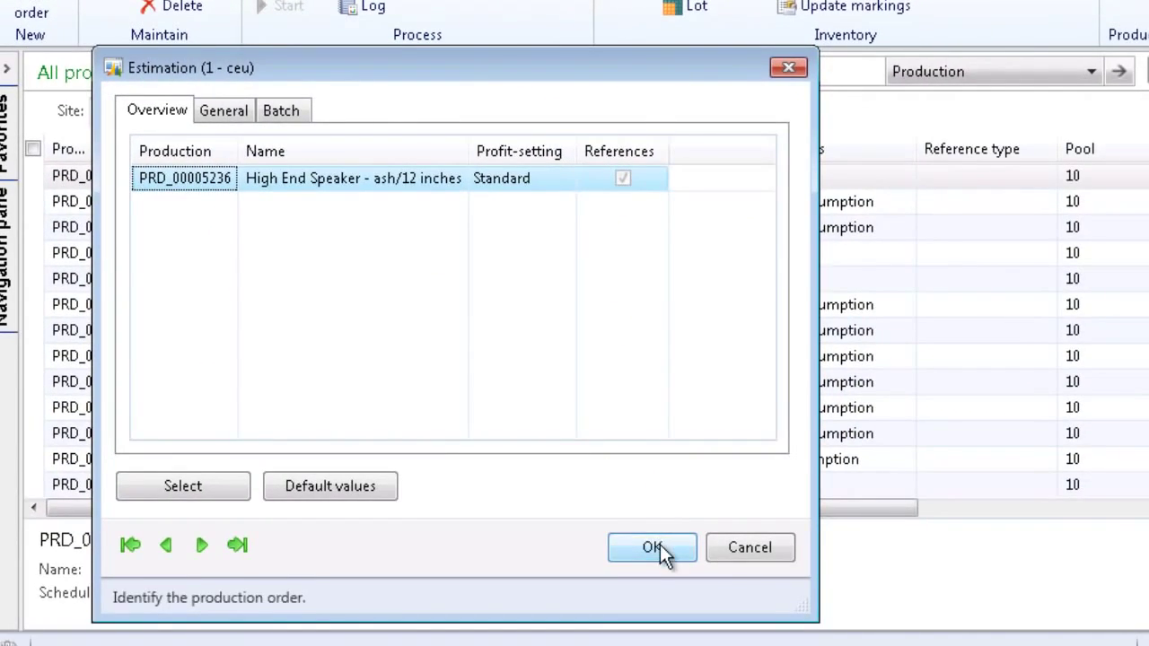
left_click(660, 545)
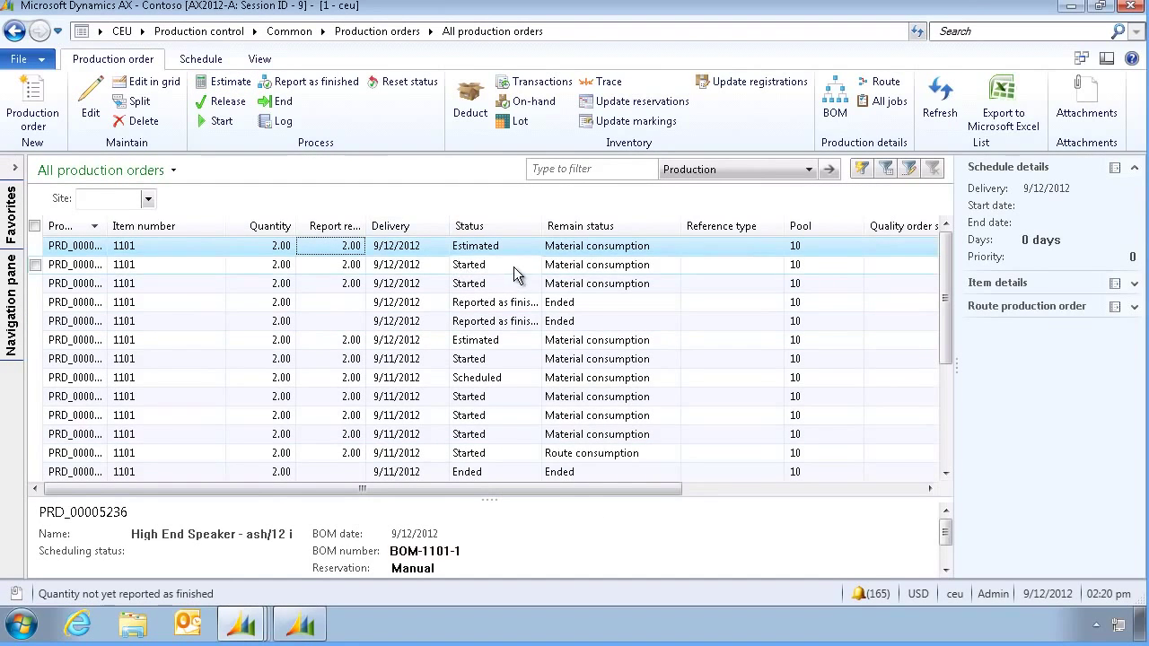
left_click(837, 100)
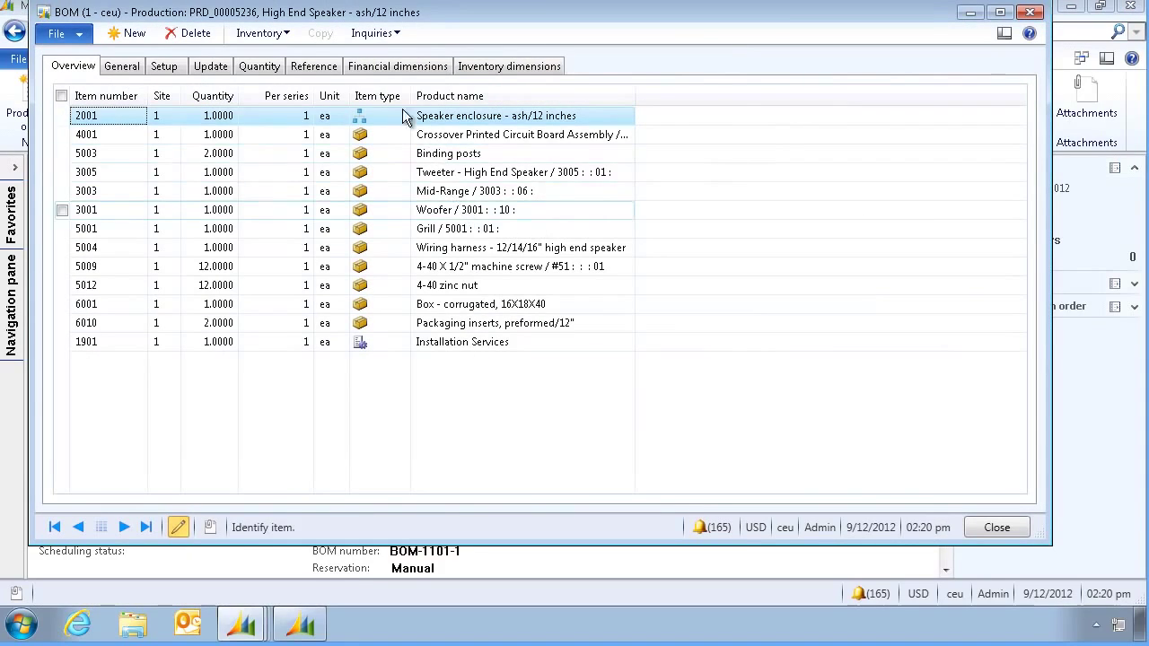
left_click(316, 66)
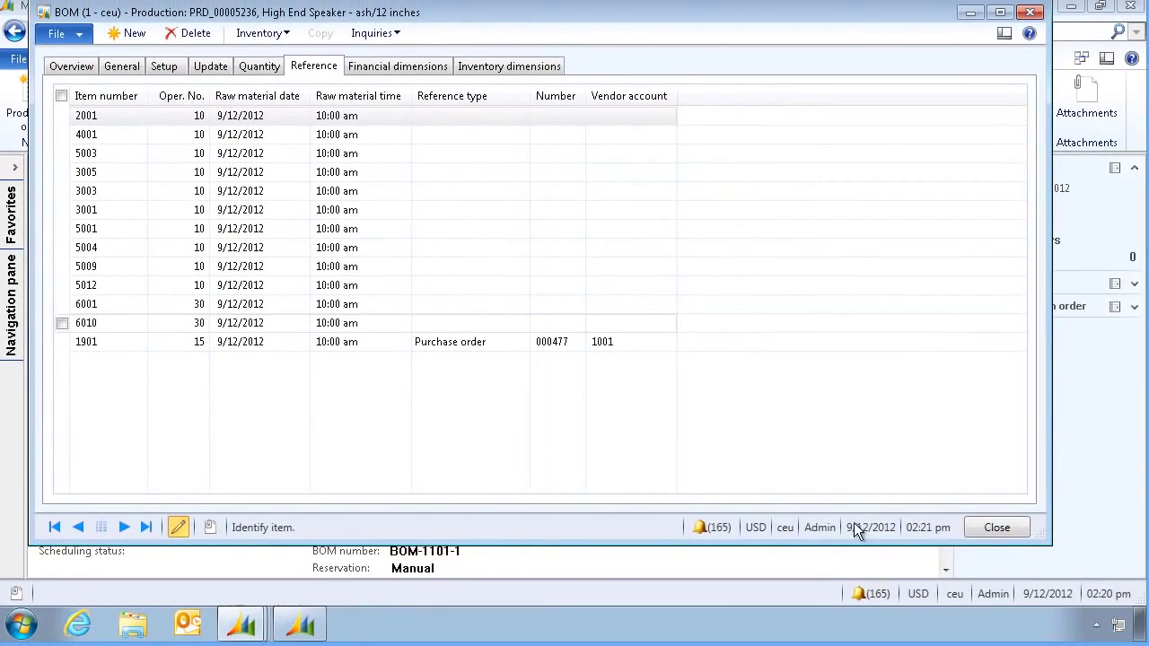
left_click(982, 528)
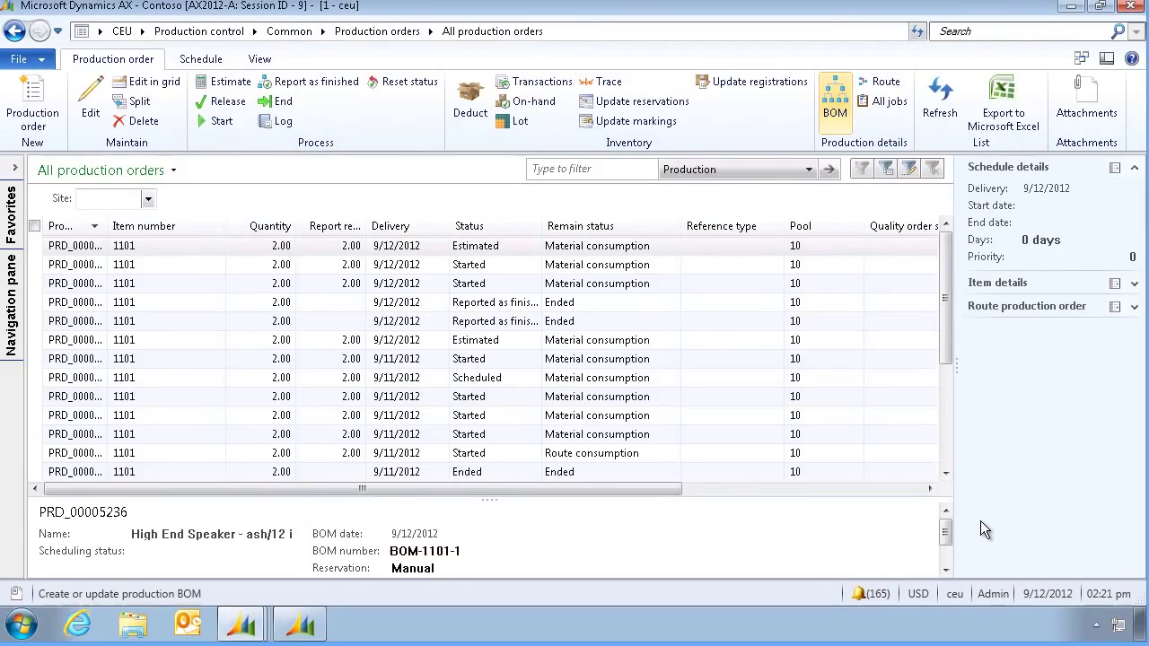
- Start the estimated High End Speaker production order for item 1101 with the default start parameters
left_click(200, 249)
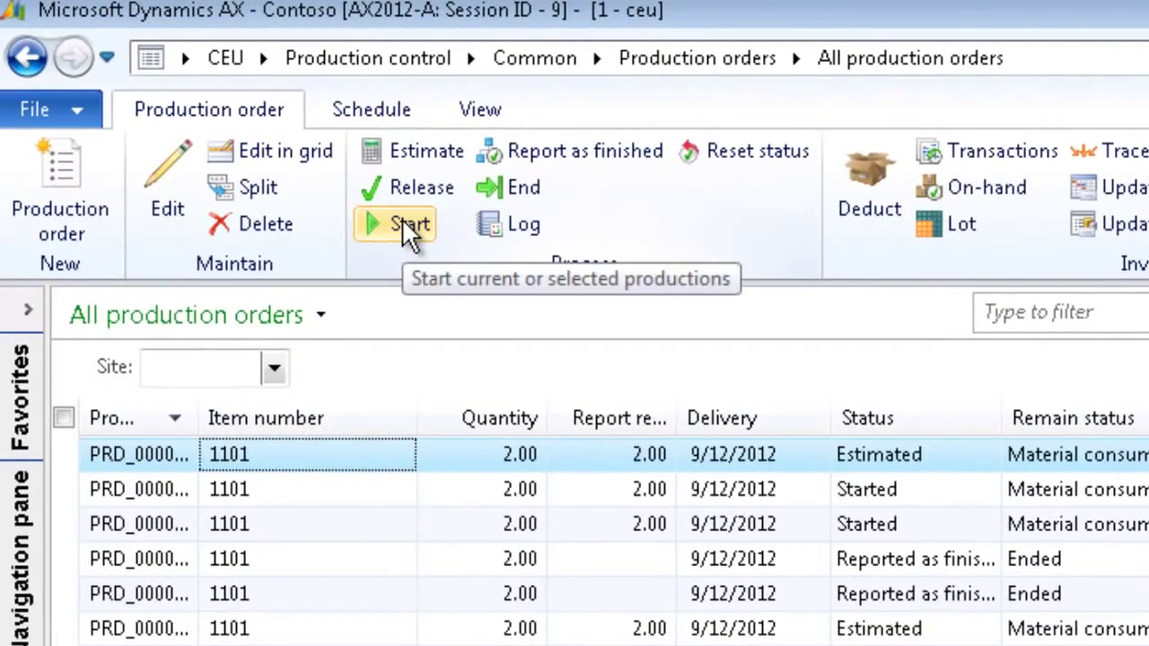
left_click(406, 226)
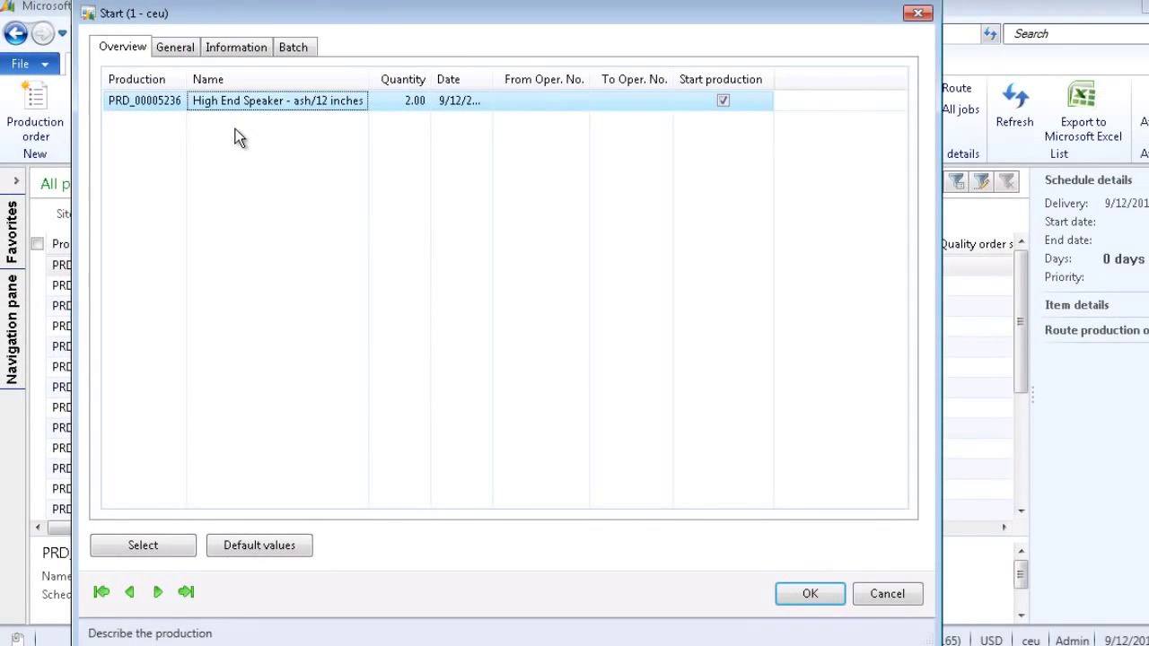
left_click(822, 600)
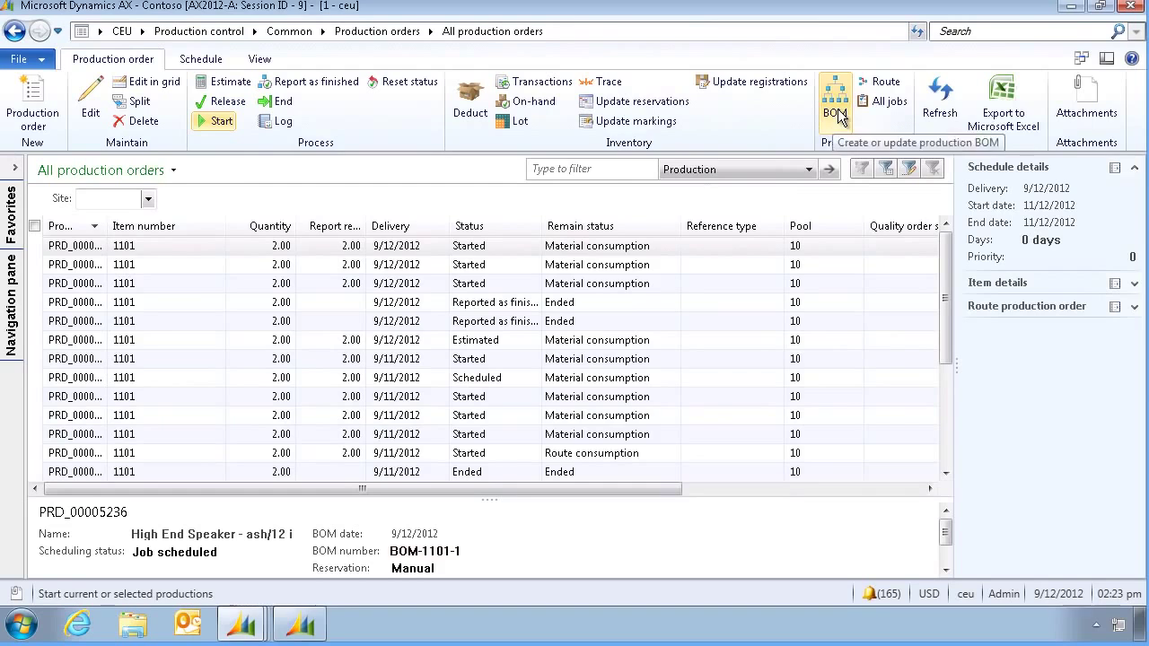
- Check the BOM line quantities and the route feedback for the Install operation of the started production order
left_click(836, 109)
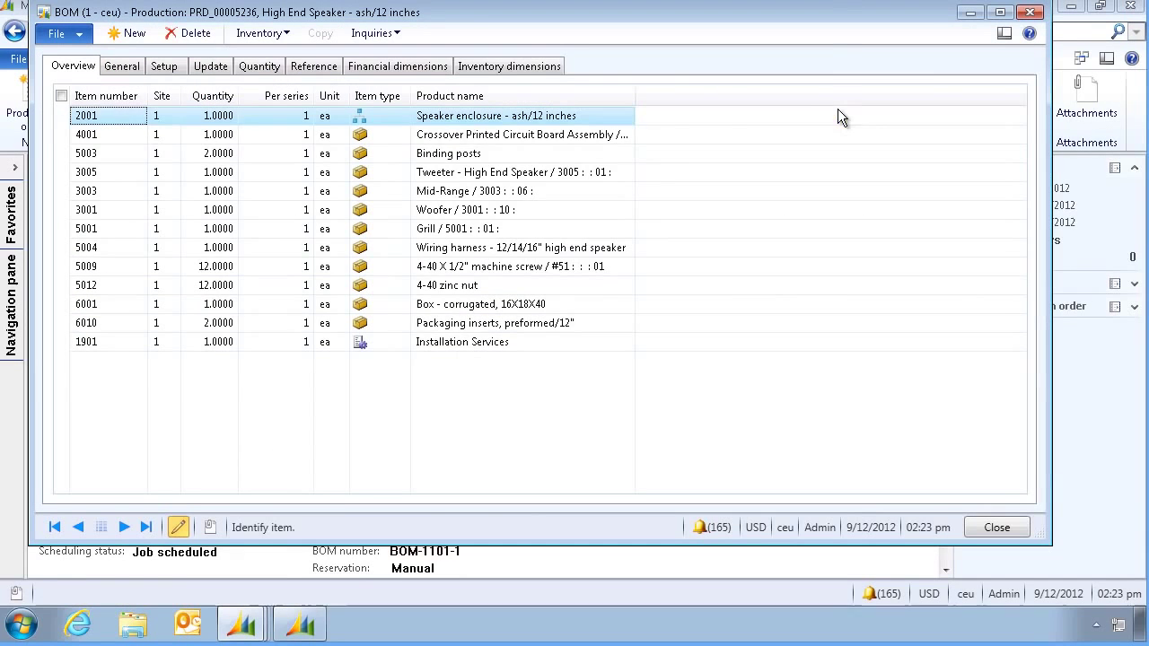
left_click(257, 66)
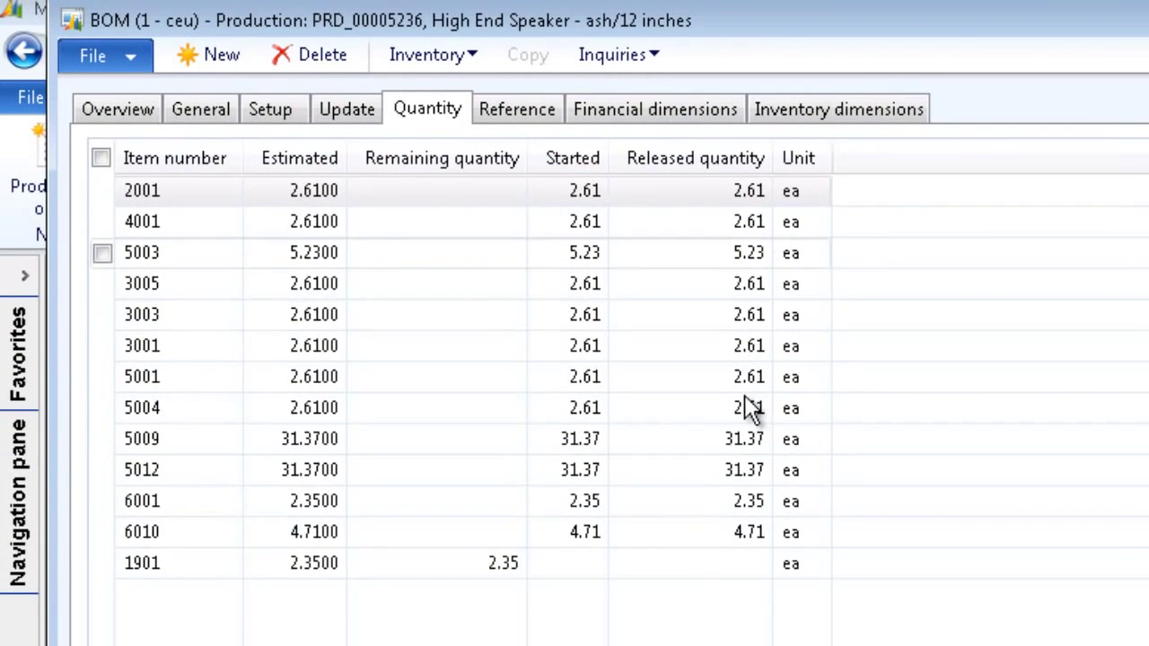
left_click(641, 564)
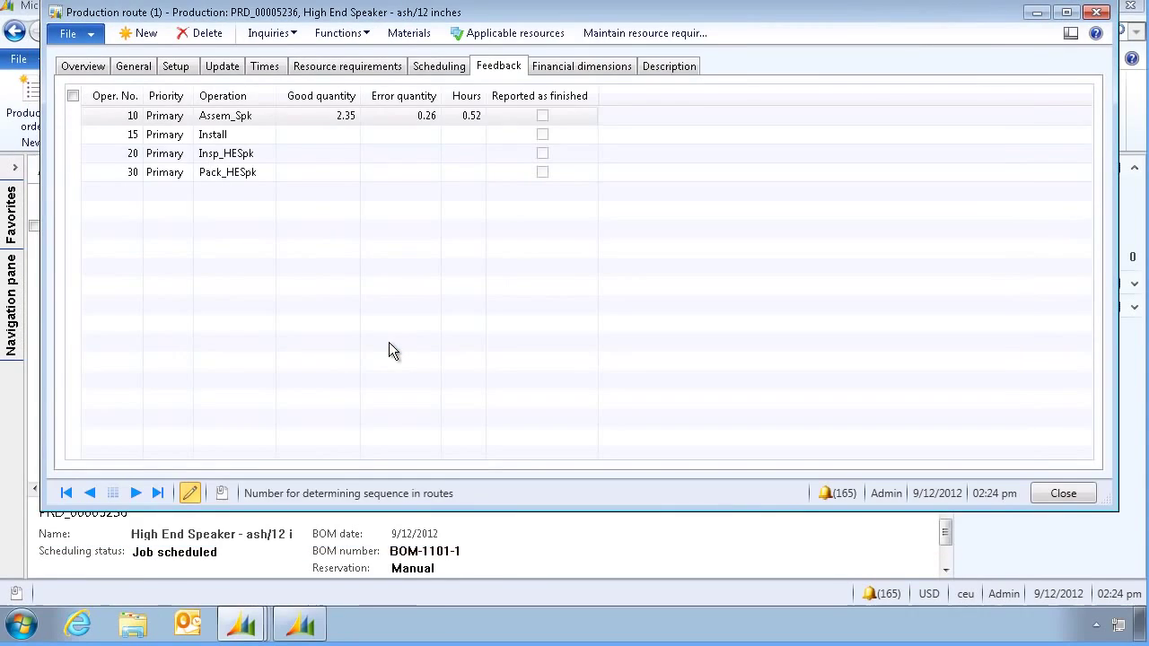
left_click(297, 136)
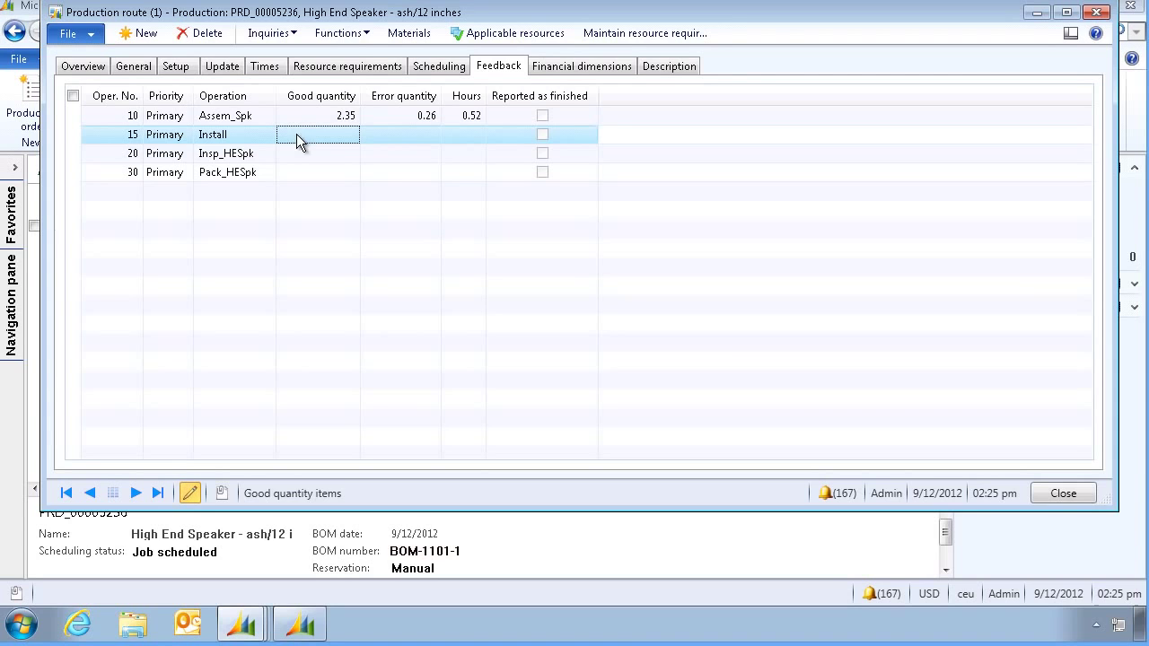
left_click(1064, 493)
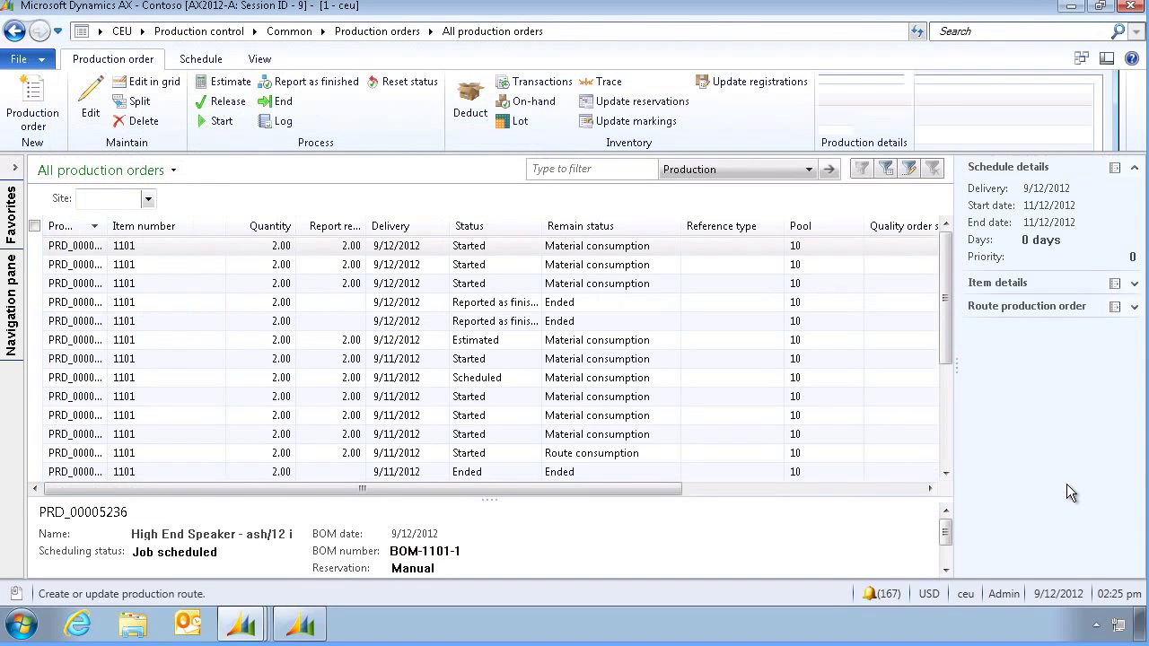
- Open the purchase order linked to the High End Speaker production order's operation 15 from the subcontracted work list
left_click(197, 31)
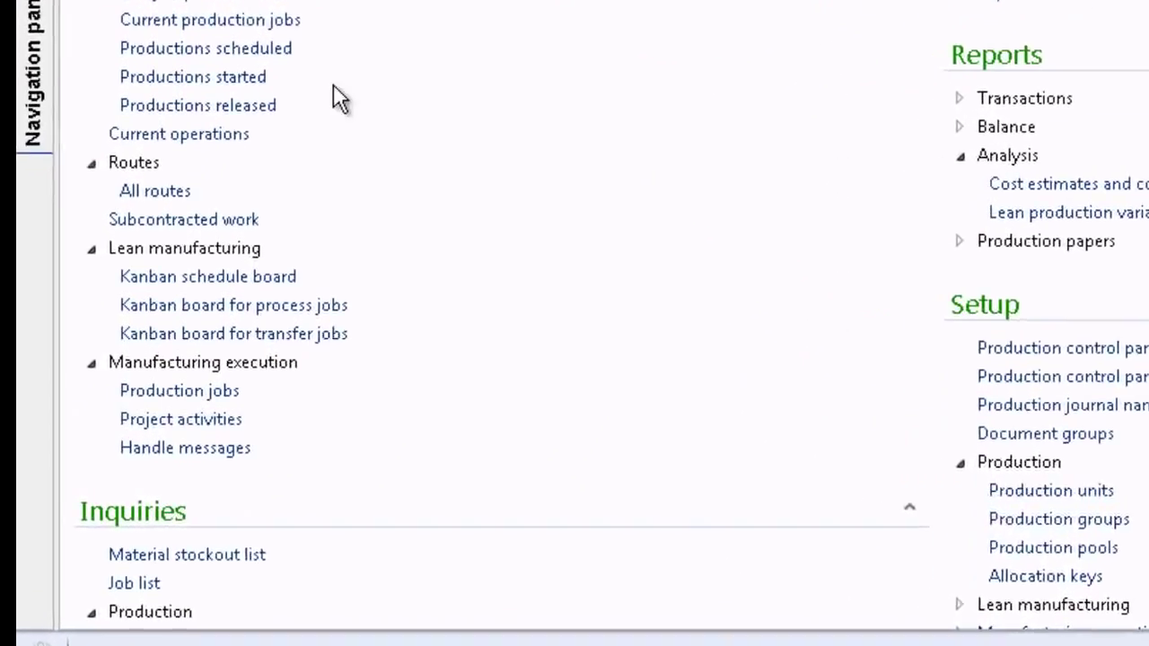
left_click(240, 220)
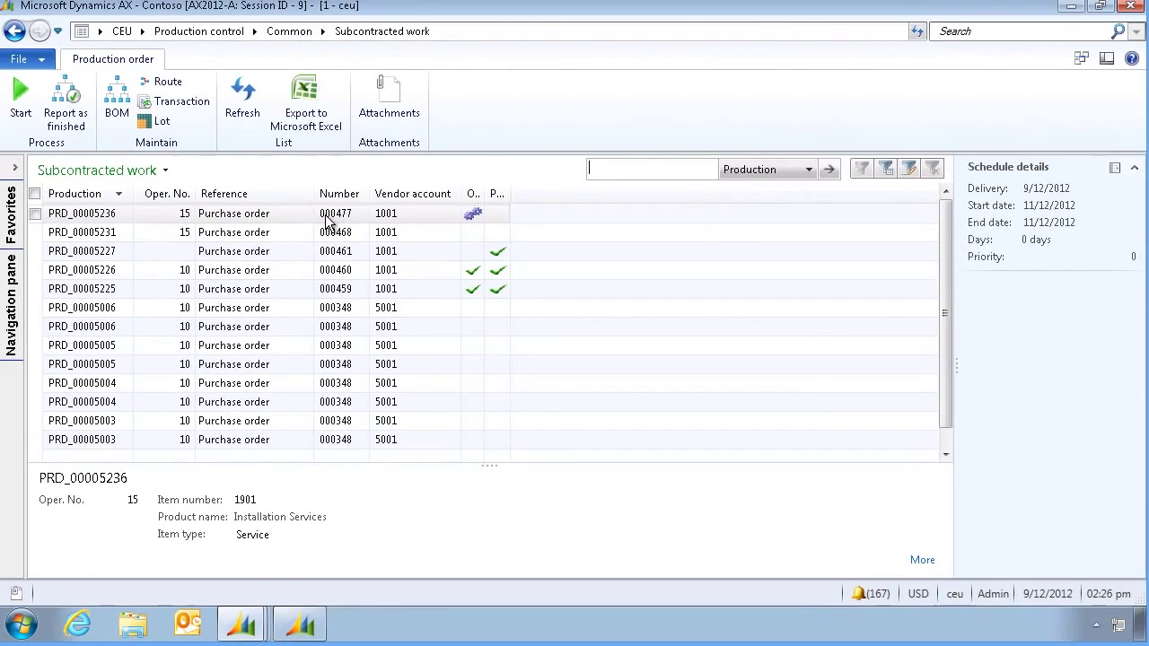
left_click(327, 221)
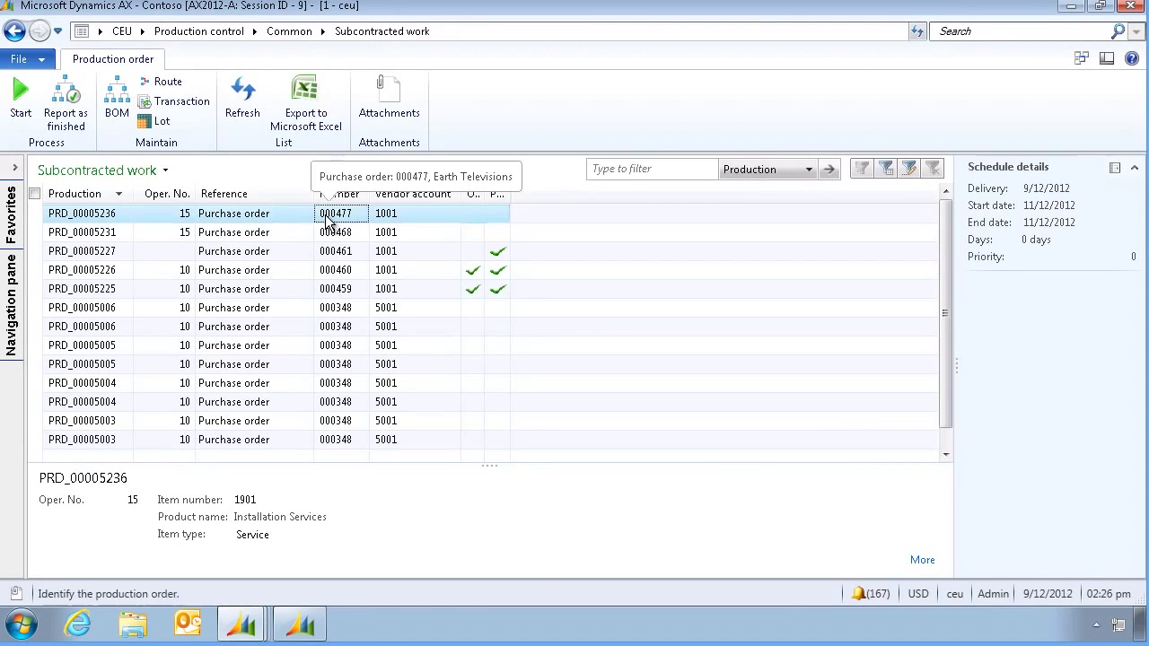
left_click(327, 221)
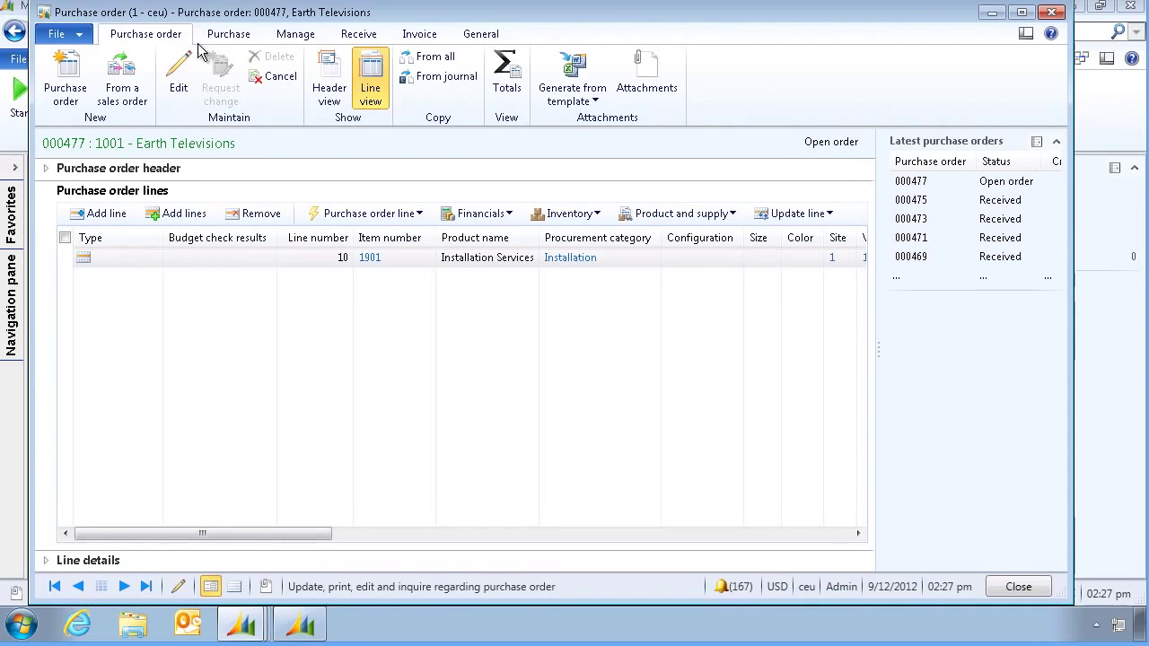
- Post a product receipt numbered R0033 for the ordered quantity of the Installation Services purchase order
left_click(364, 40)
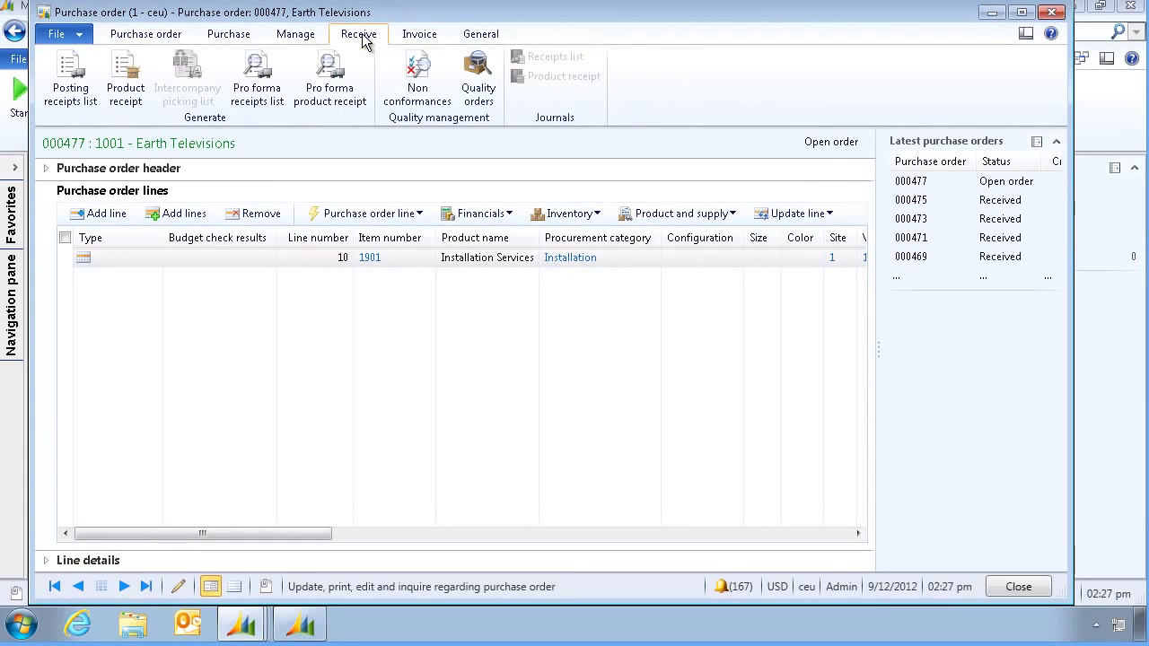
left_click(130, 93)
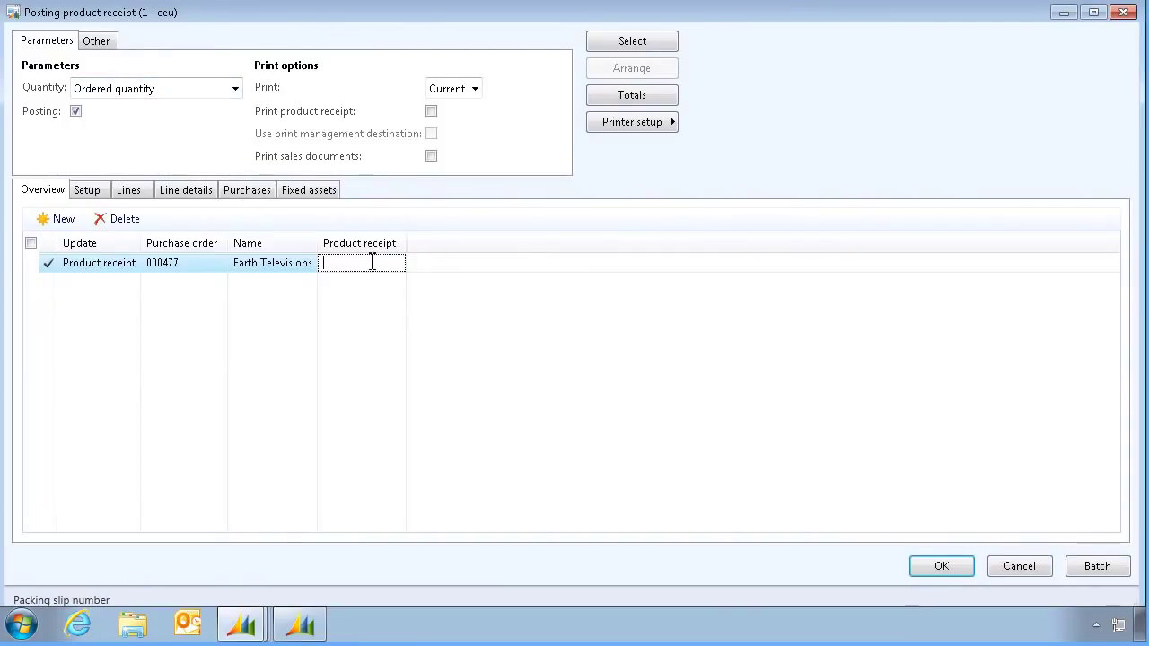
type("R0033")
left_click(938, 566)
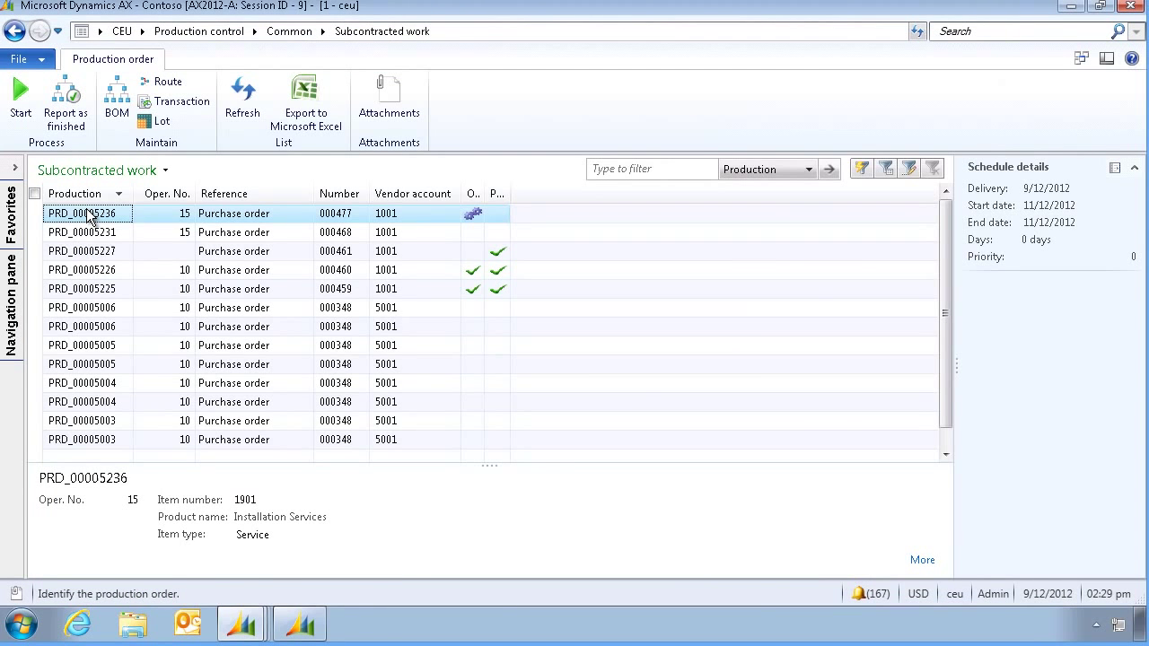
- Open the subcontracted production order's details and check item 1901's BOM quantities and the Install operation's route feedback
right_click(88, 214)
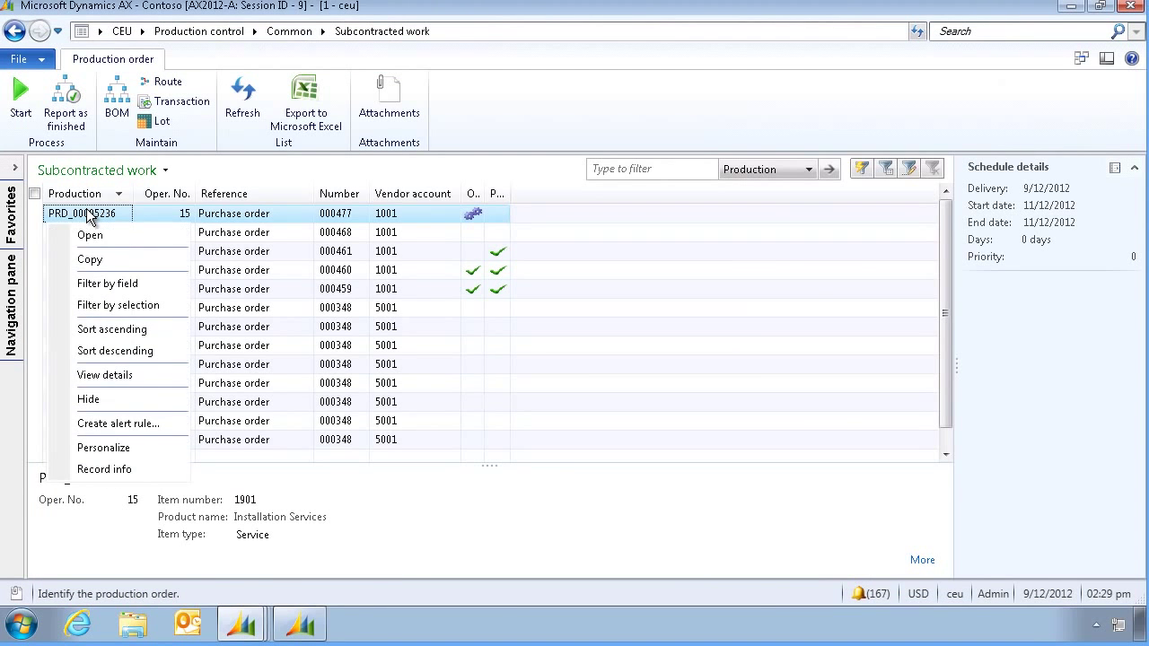
left_click(115, 377)
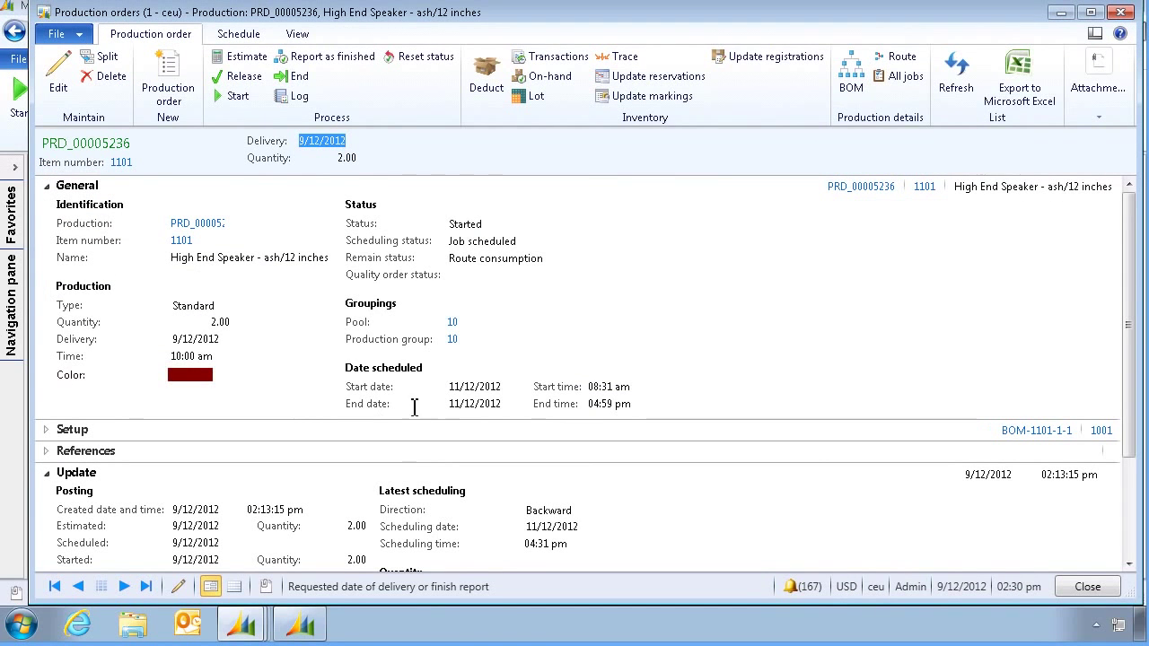
left_click(853, 71)
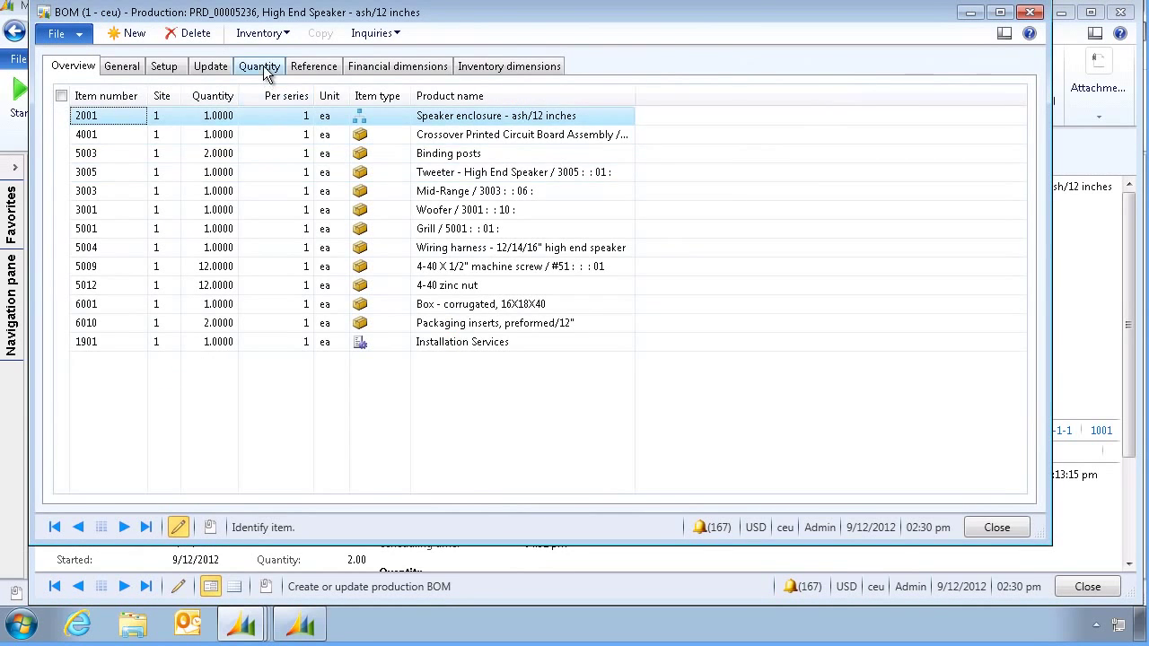
left_click(262, 68)
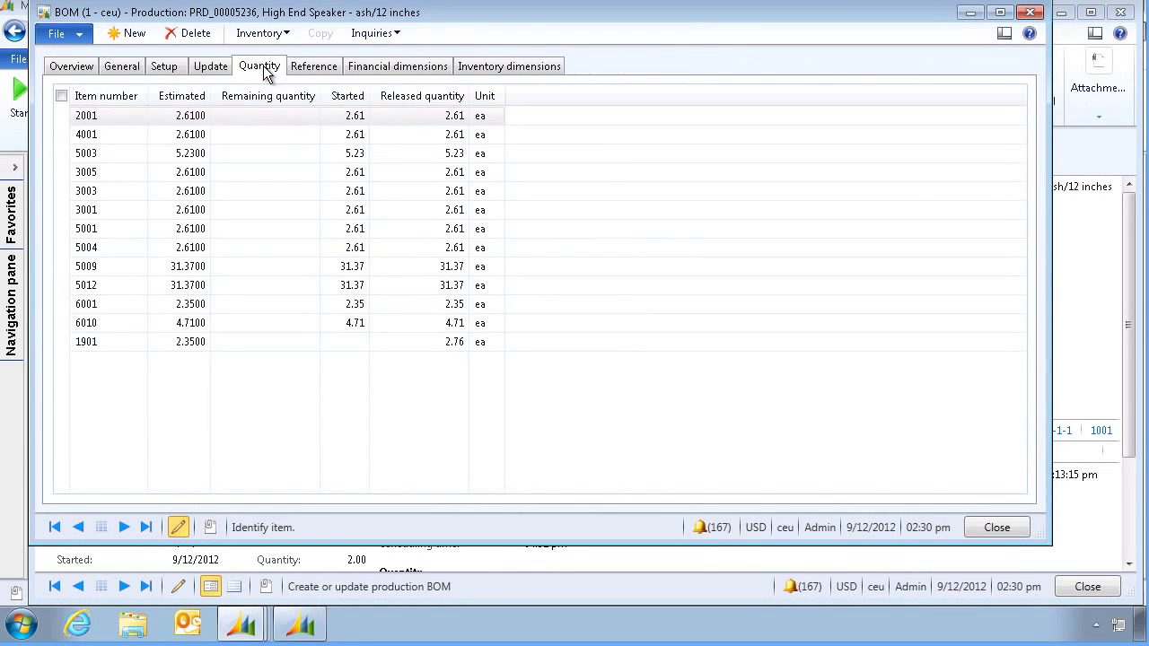
left_click(387, 344)
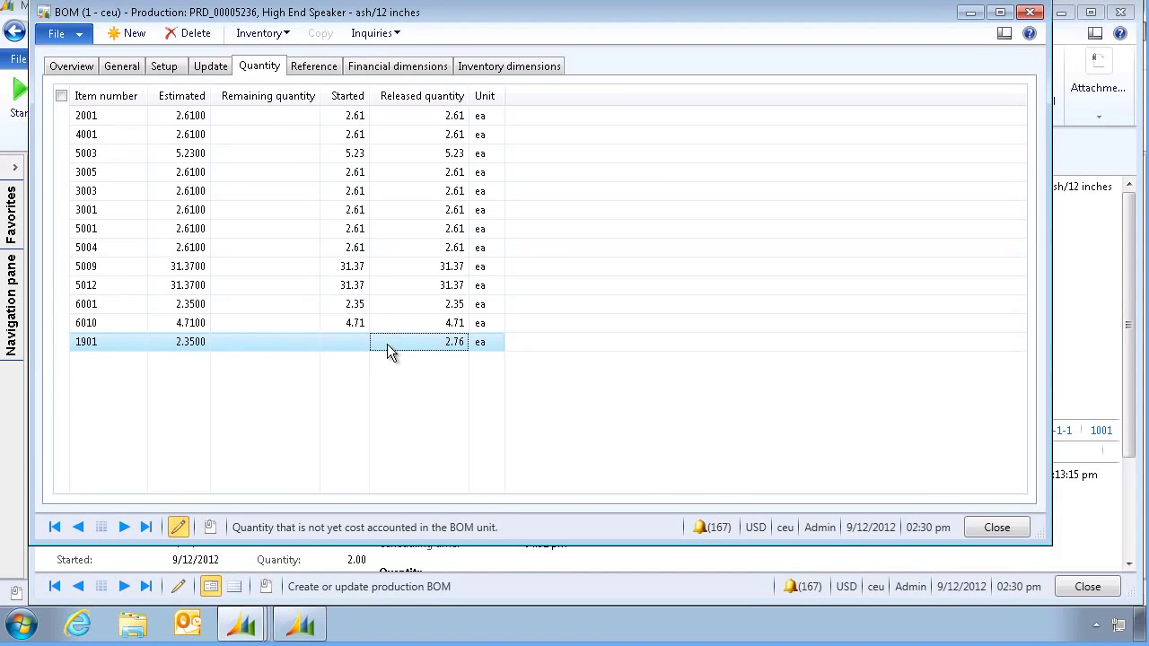
left_click(996, 527)
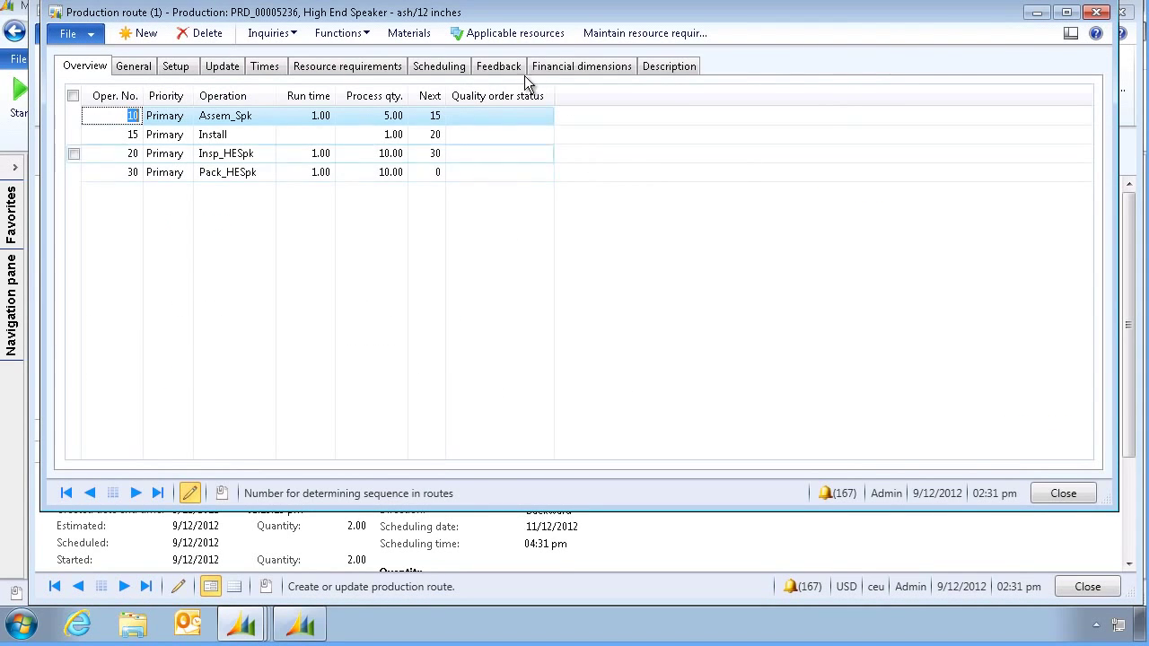
left_click(500, 66)
left_click(300, 137)
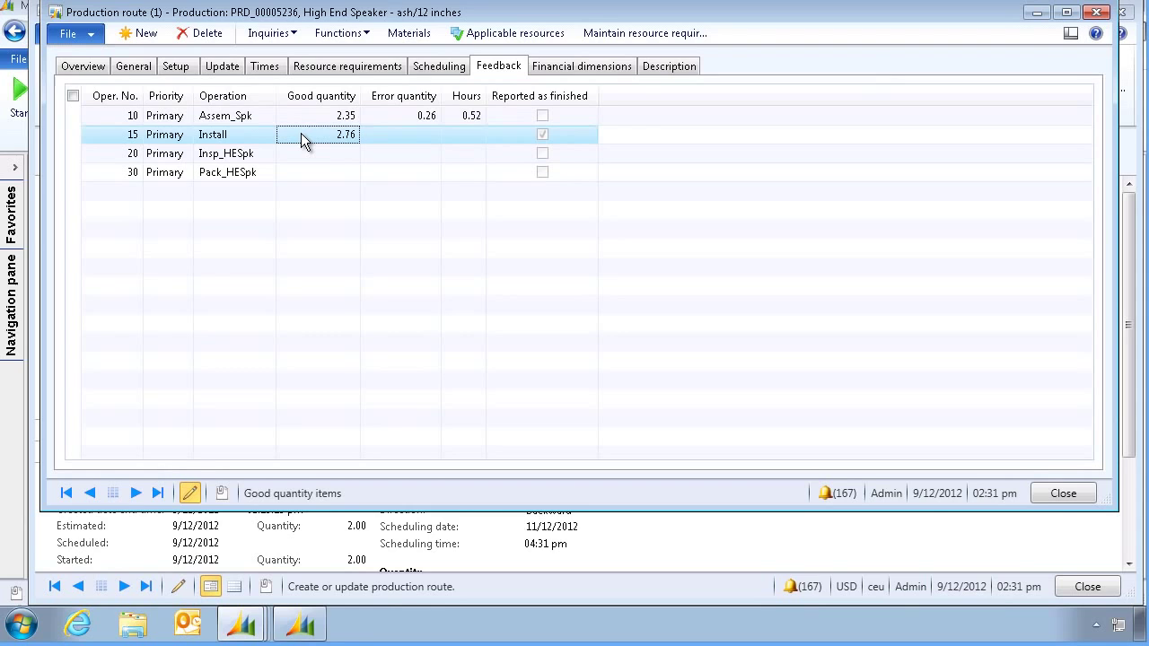